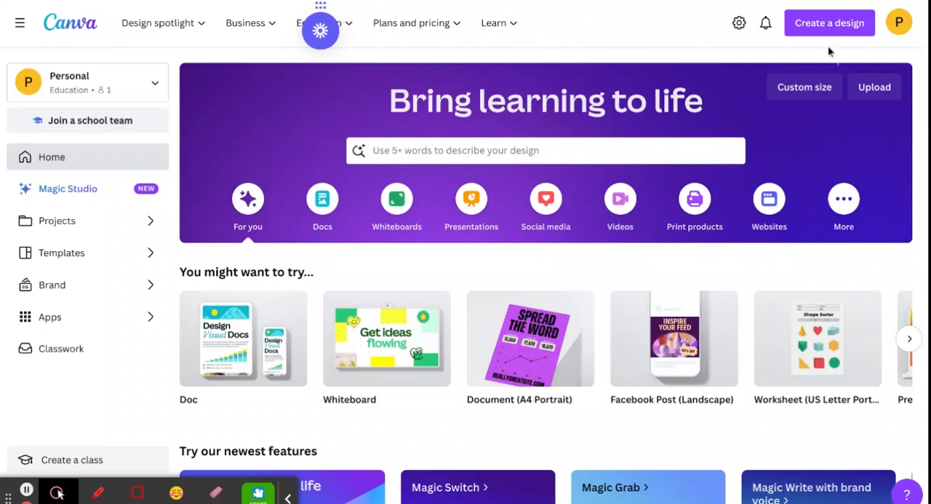
# - Create a blank Google Classroom header design with a custom size of 1920 × 480 px
pyautogui.click(816, 26)
pyautogui.click(669, 435)
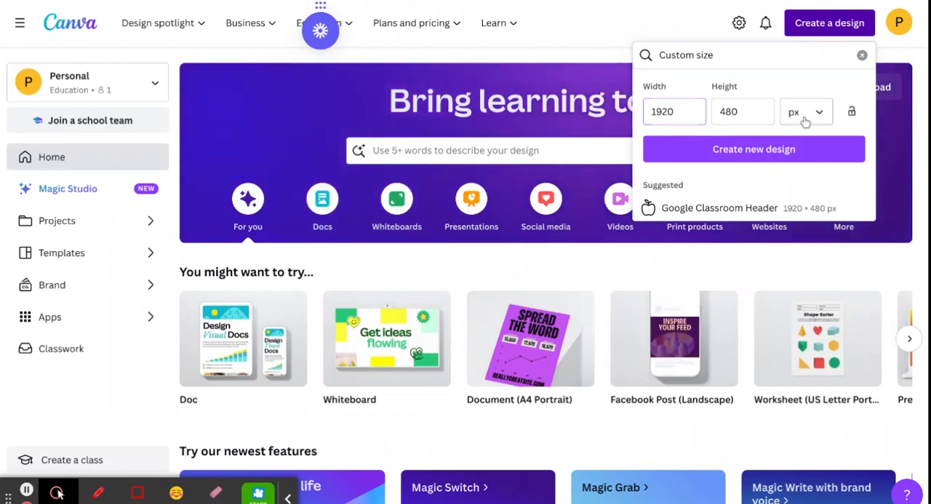
pyautogui.click(755, 149)
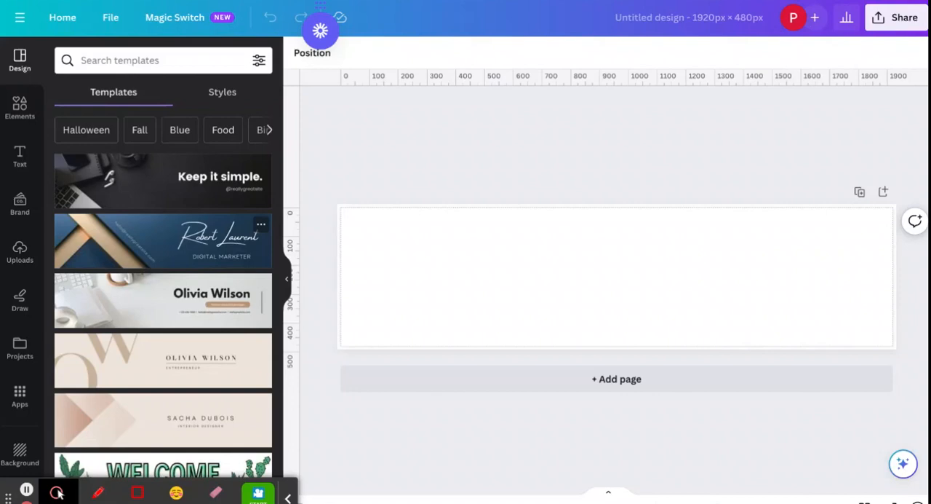
# - Find the Retro Sparkles GIF Google Classroom Header among the templates and apply it to the blank page
pyautogui.scroll(-6, 163, 291)
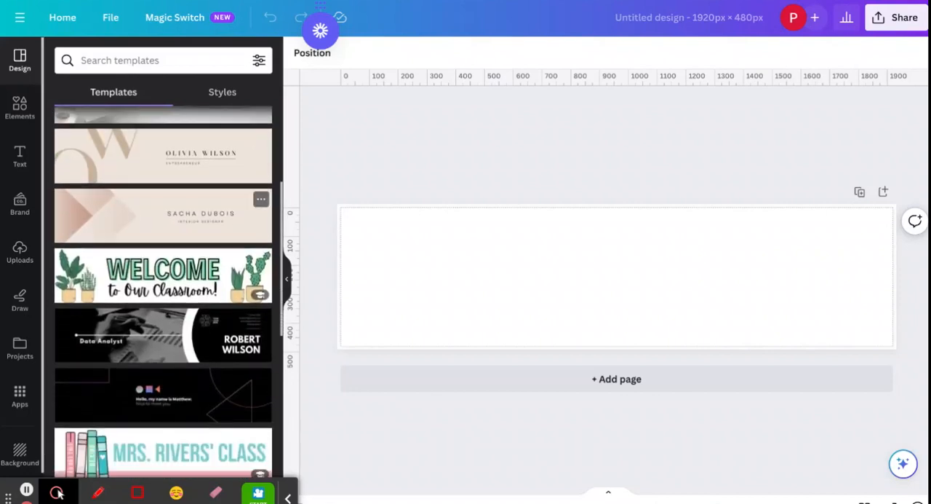
pyautogui.scroll(-2, 163, 292)
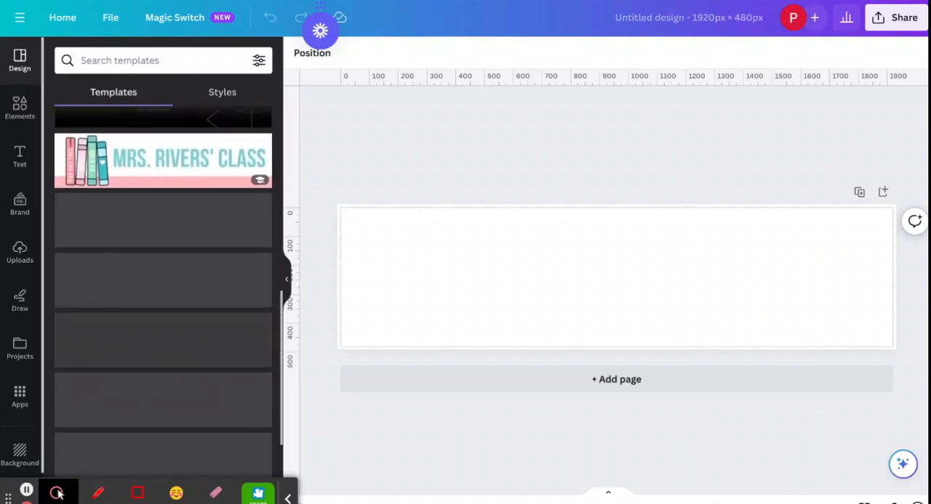
pyautogui.scroll(-3, 163, 291)
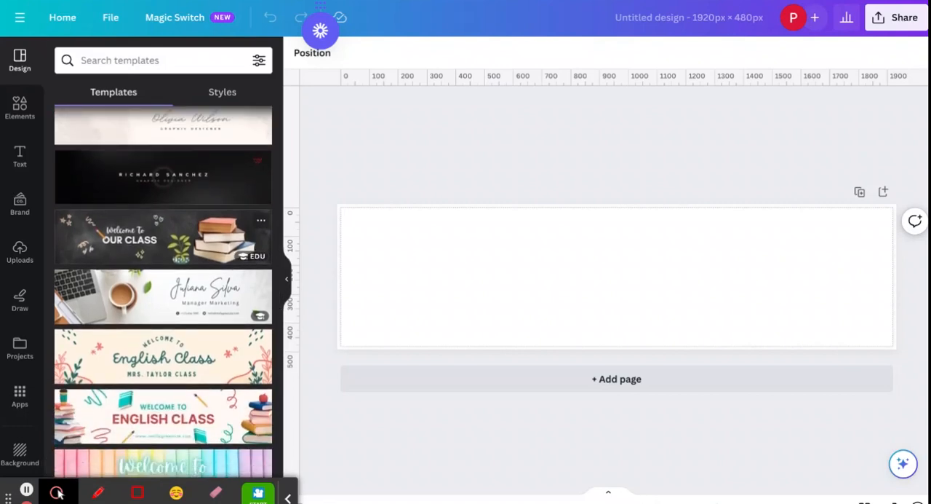
pyautogui.scroll(-2, 163, 291)
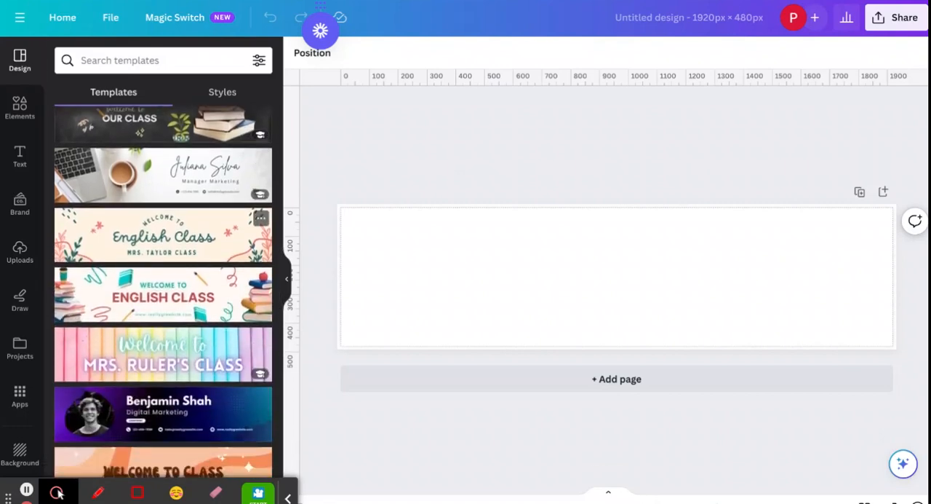
pyautogui.scroll(-4, 163, 291)
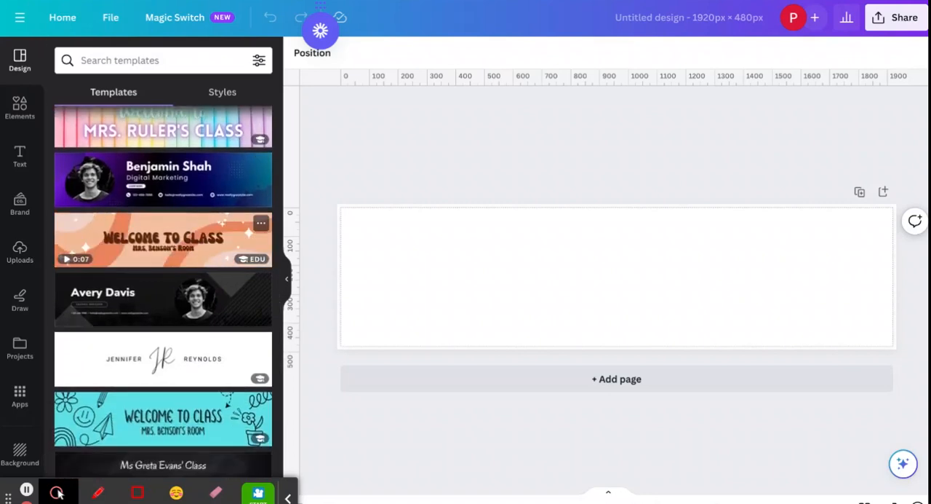
pyautogui.click(170, 244)
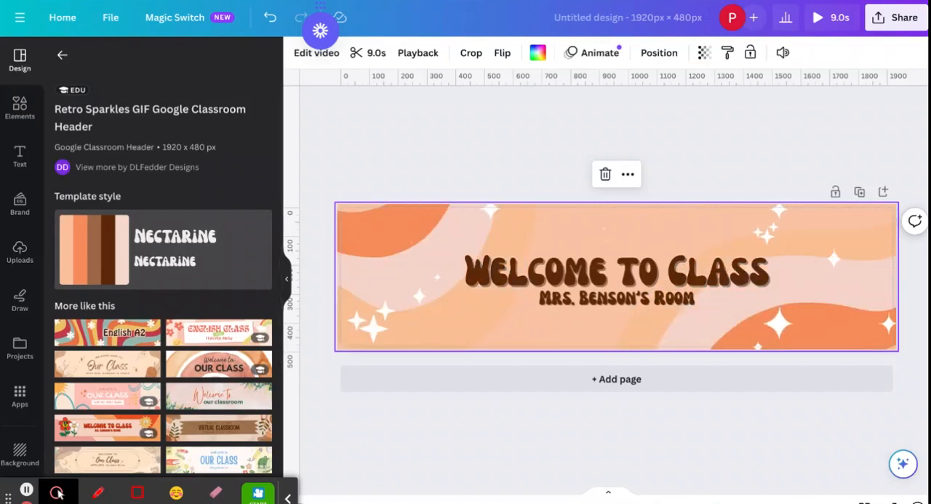
# - Replace the template with the similar Orange and Gold Retro Animated Google Classroom Header and select its welcome heading
pyautogui.moveTo(348, 272)
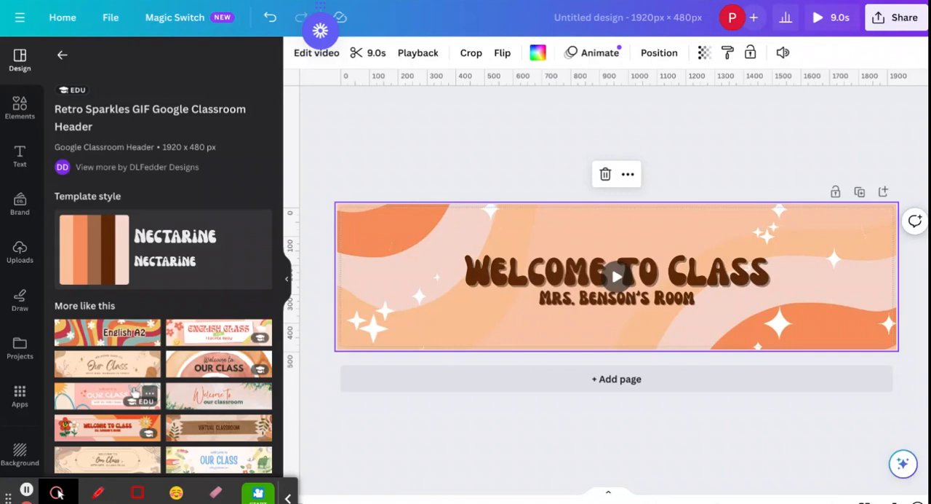
pyautogui.click(113, 426)
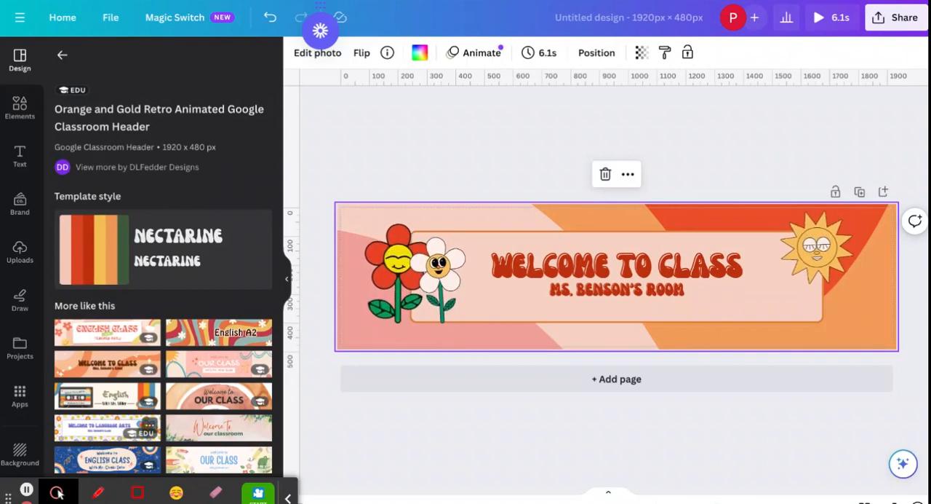
pyautogui.click(582, 273)
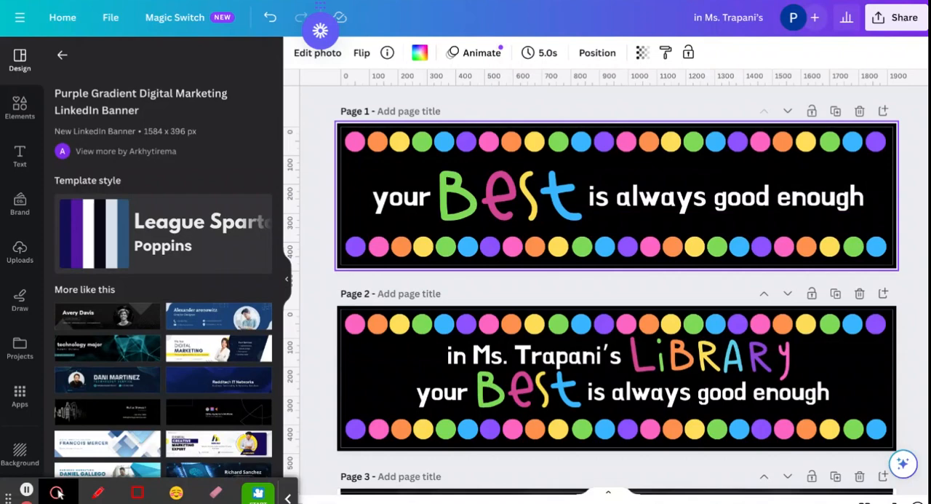
# - Remove the portrait photo from its frame in the purple digital marketing banner on page 5
pyautogui.scroll(-2, 616, 291)
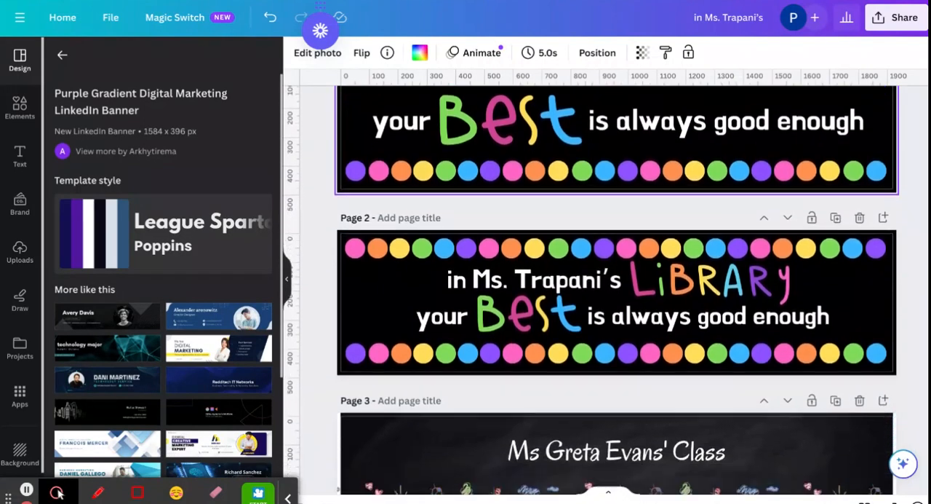
pyautogui.scroll(-1, 616, 292)
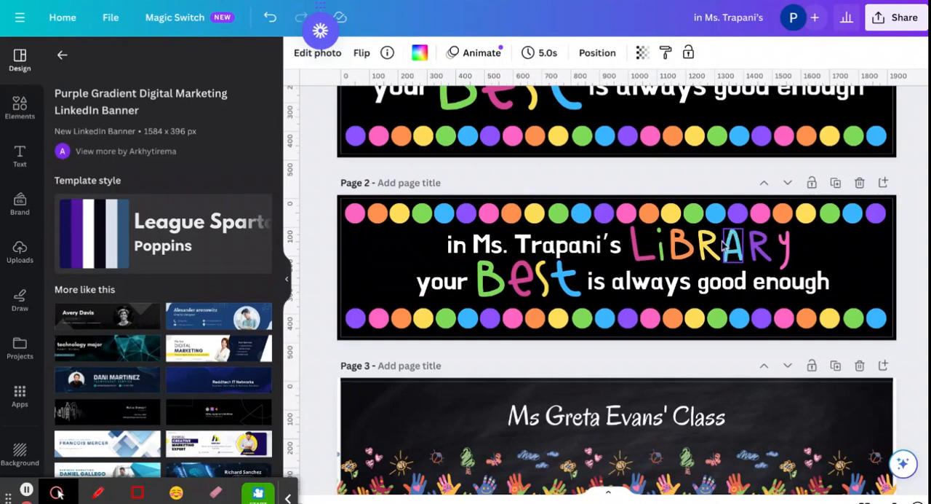
pyautogui.scroll(-3, 628, 277)
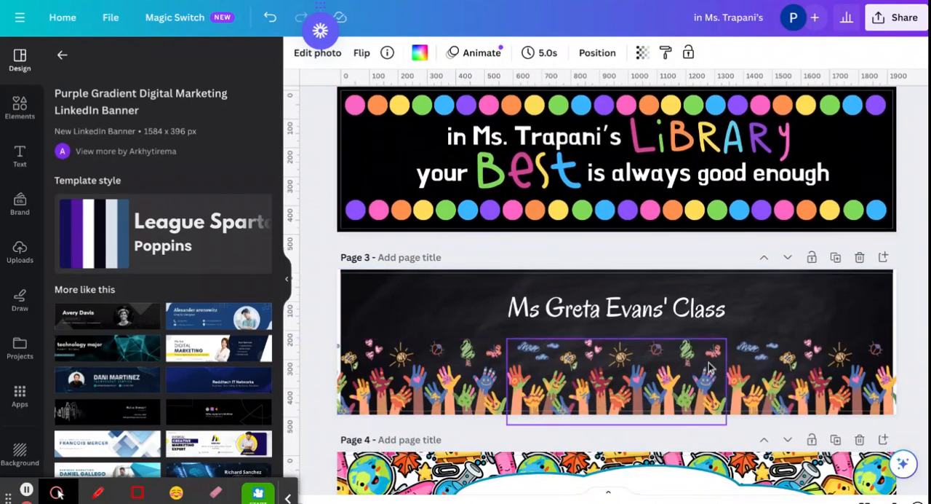
pyautogui.scroll(-3, 710, 367)
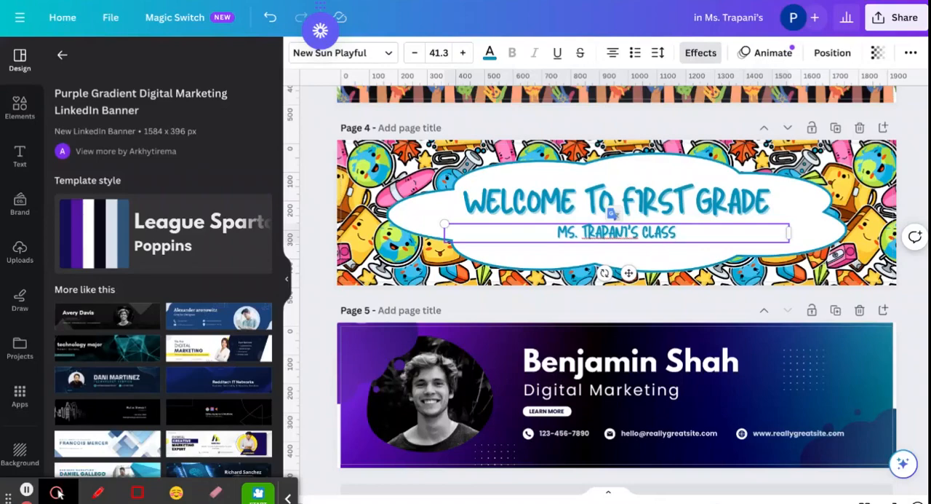
pyautogui.scroll(3, 612, 291)
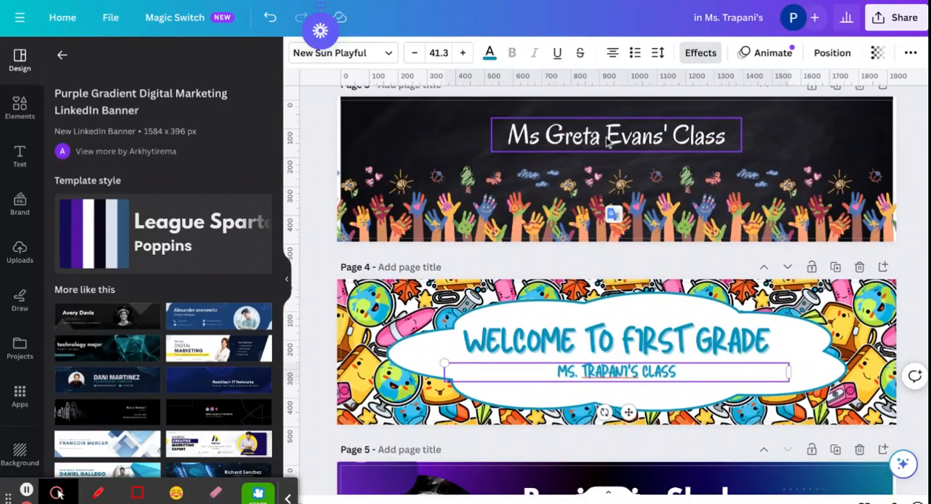
pyautogui.scroll(-4, 606, 142)
pyautogui.click(431, 349)
pyautogui.press('Delete')
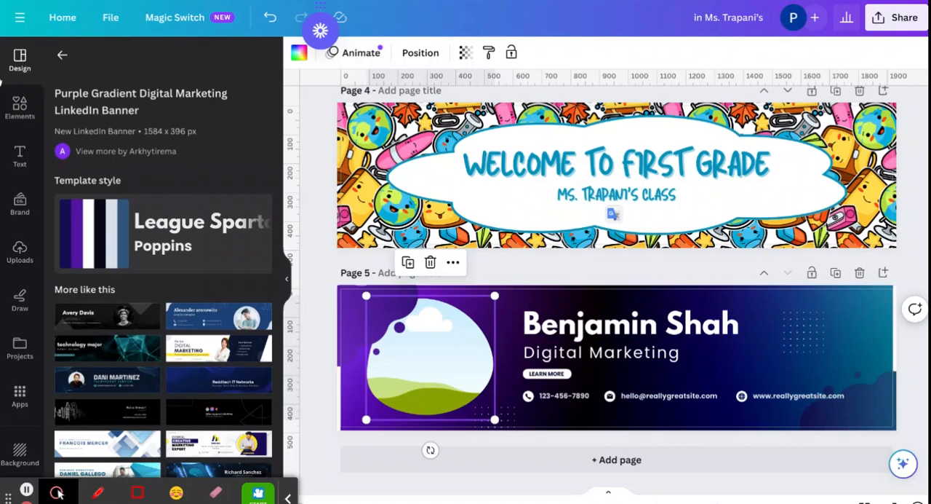
# - Search the elements for "map", add the 26.0s globe video to page 5, and place it above the website address
pyautogui.click(21, 117)
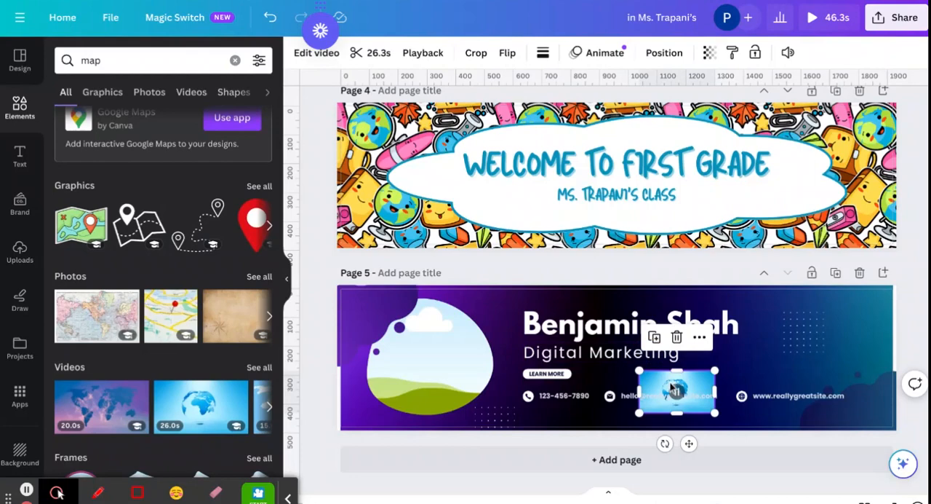
pyautogui.moveTo(674, 388); pyautogui.dragTo(793, 358)
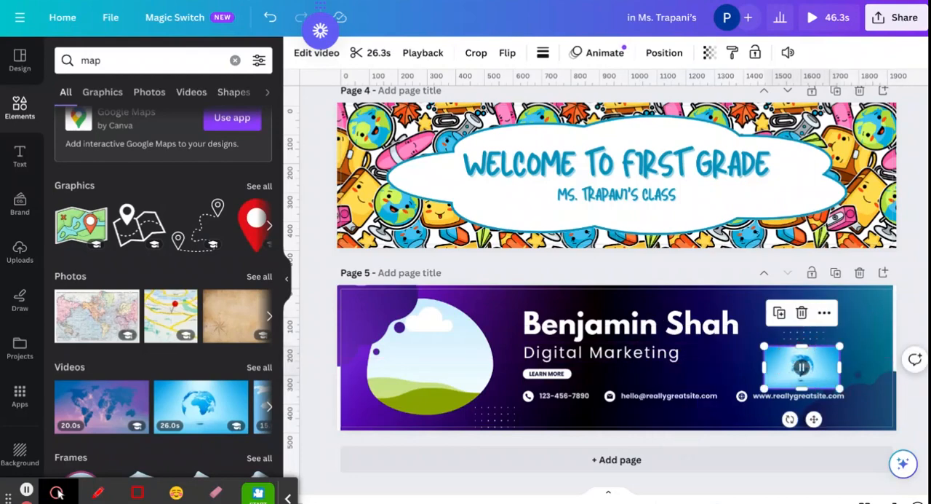
# - Make the library banner on page 2 the current page and set the design's download file type to PNG
pyautogui.scroll(10, 643, 289)
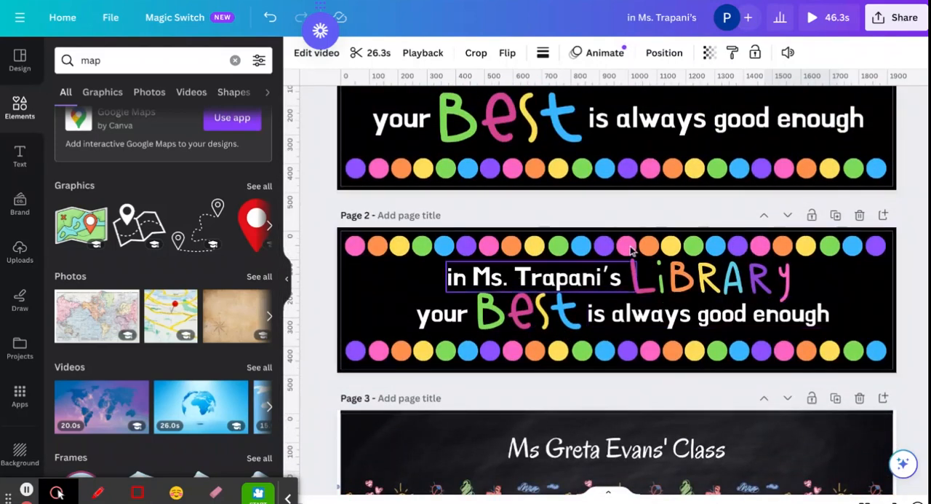
pyautogui.click(623, 336)
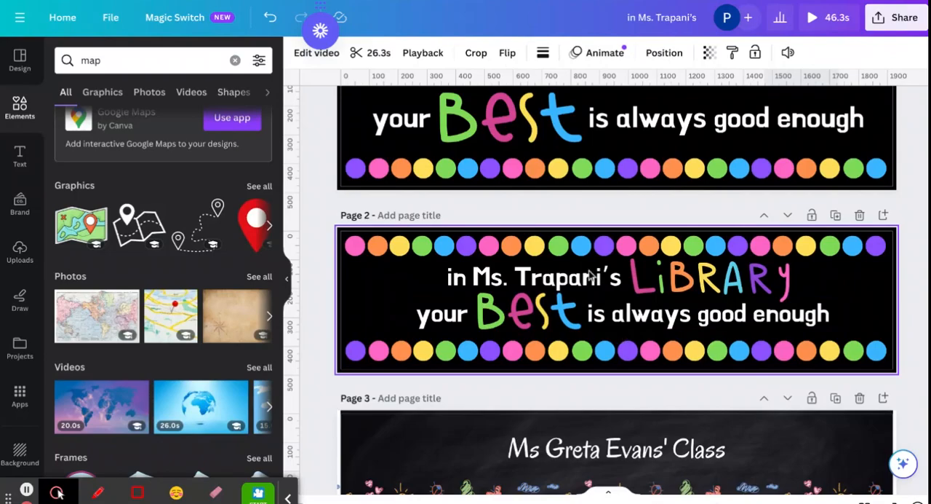
pyautogui.scroll(-5, 549, 382)
pyautogui.scroll(-2, 549, 386)
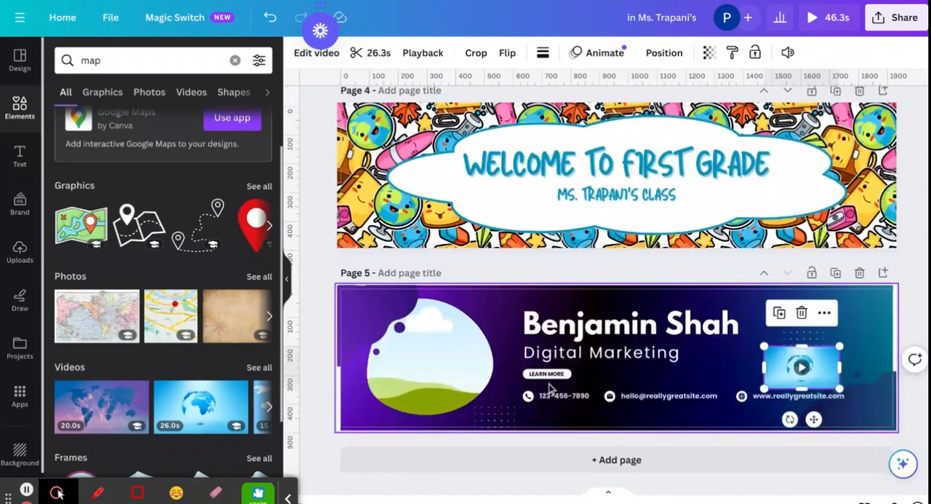
pyautogui.scroll(7, 548, 386)
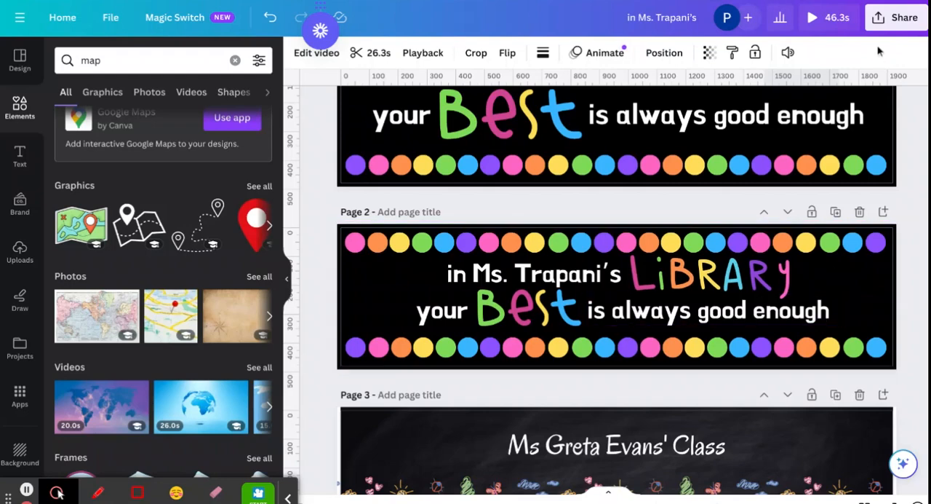
pyautogui.click(900, 21)
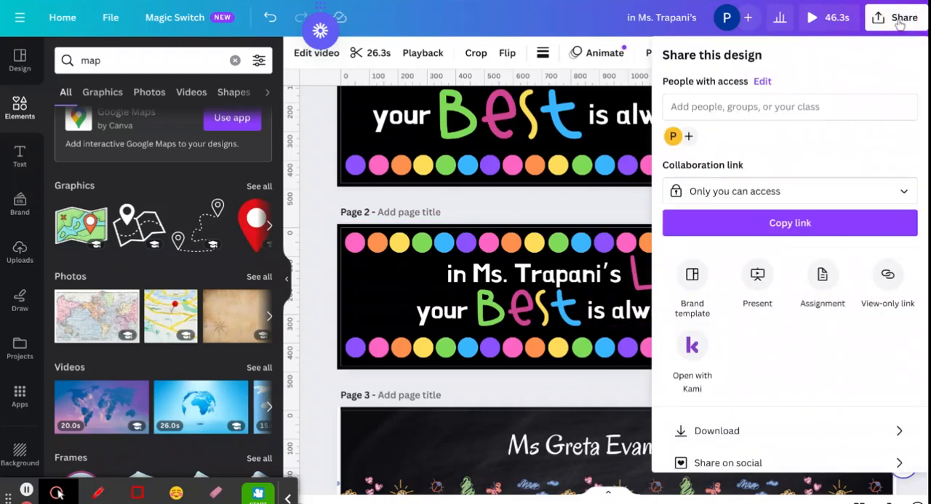
pyautogui.click(763, 430)
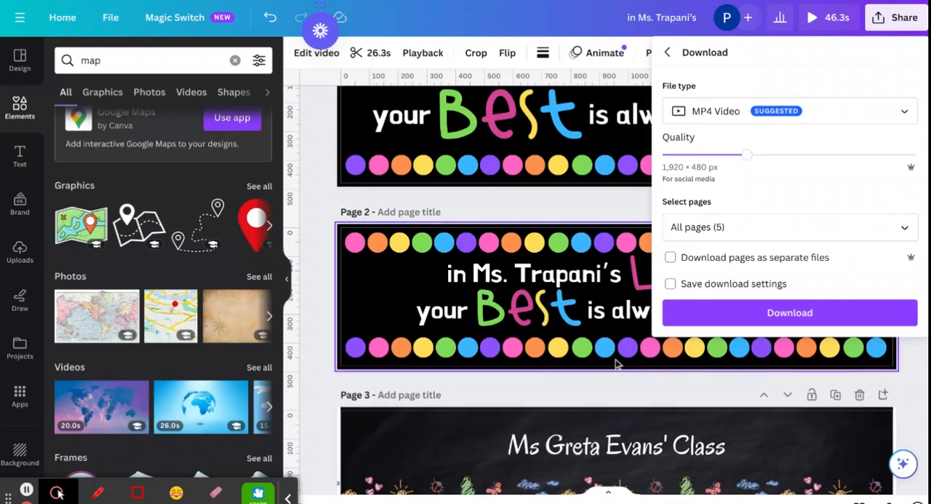
pyautogui.click(832, 112)
pyautogui.click(764, 180)
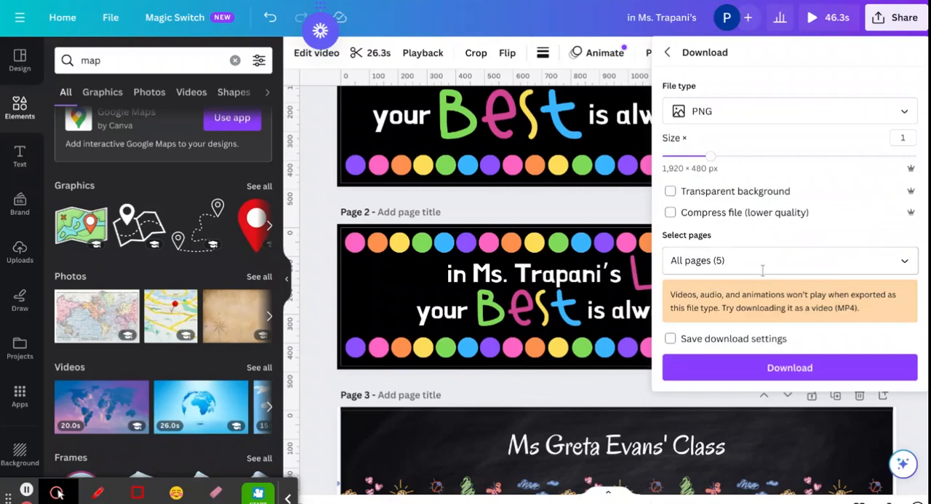
# - Restrict the download to the current page (Page 2), download the banner, and dismiss the share and download notices
pyautogui.click(904, 261)
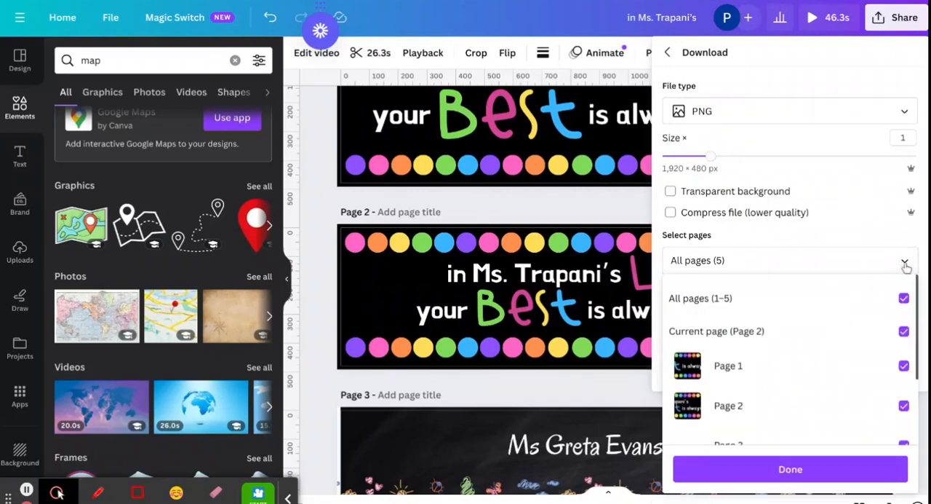
pyautogui.click(903, 299)
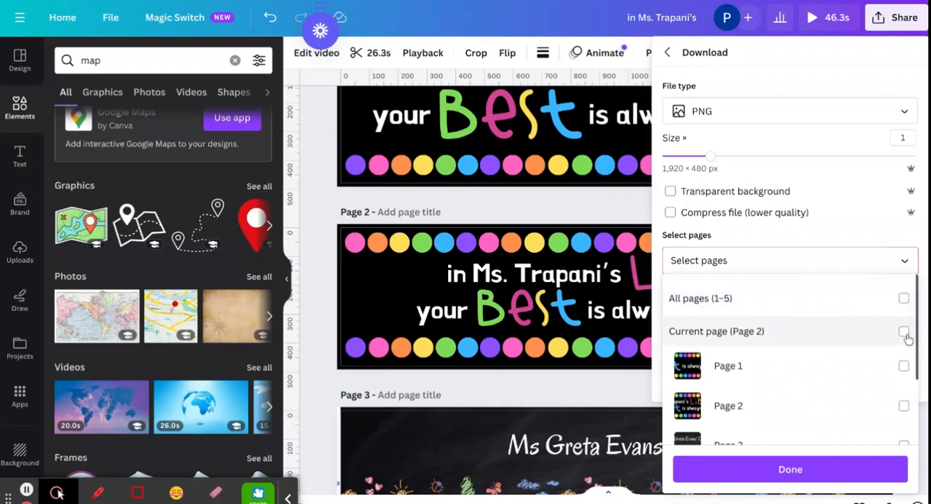
pyautogui.click(904, 332)
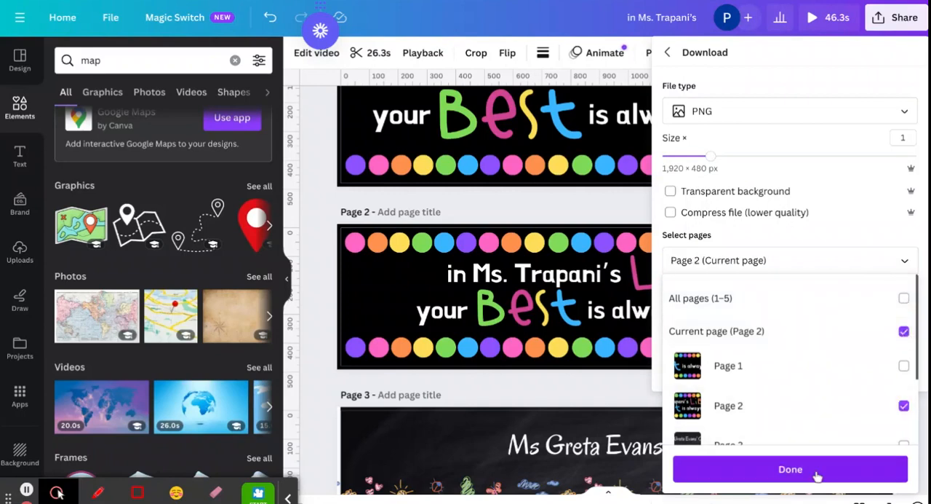
pyautogui.click(790, 469)
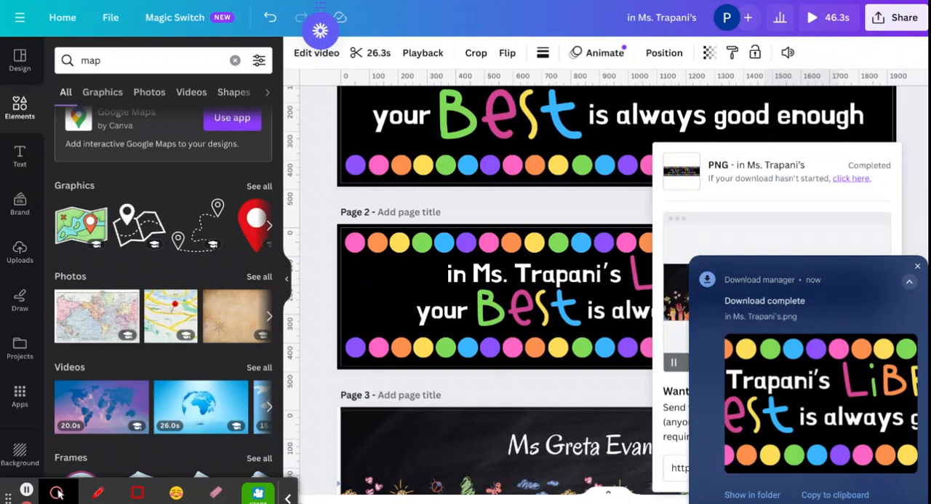
pyautogui.click(597, 211)
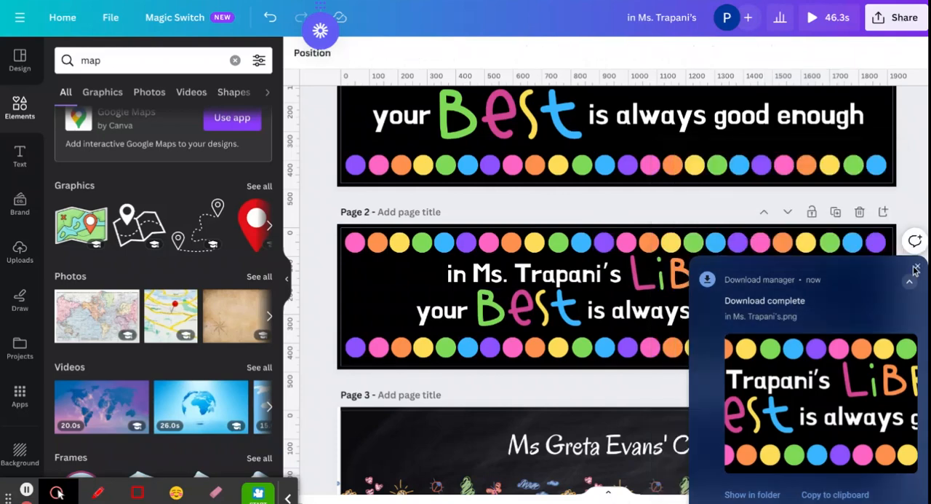
pyautogui.click(919, 269)
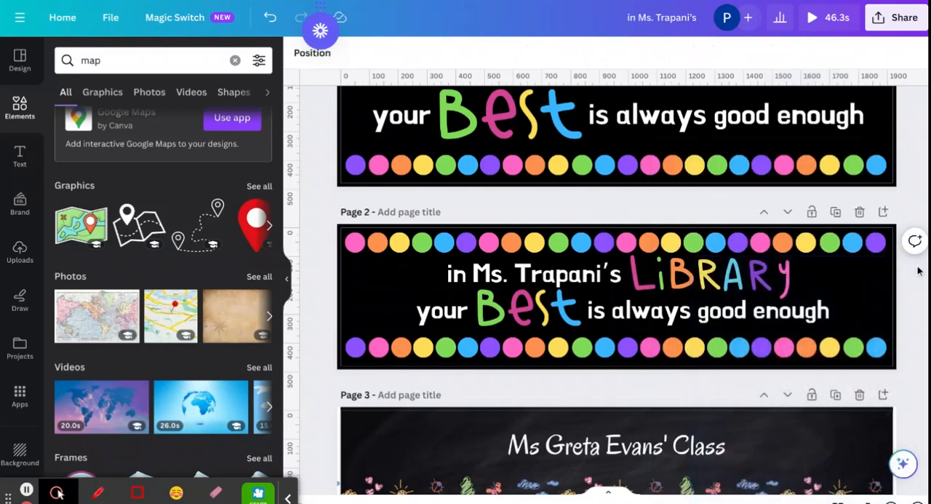